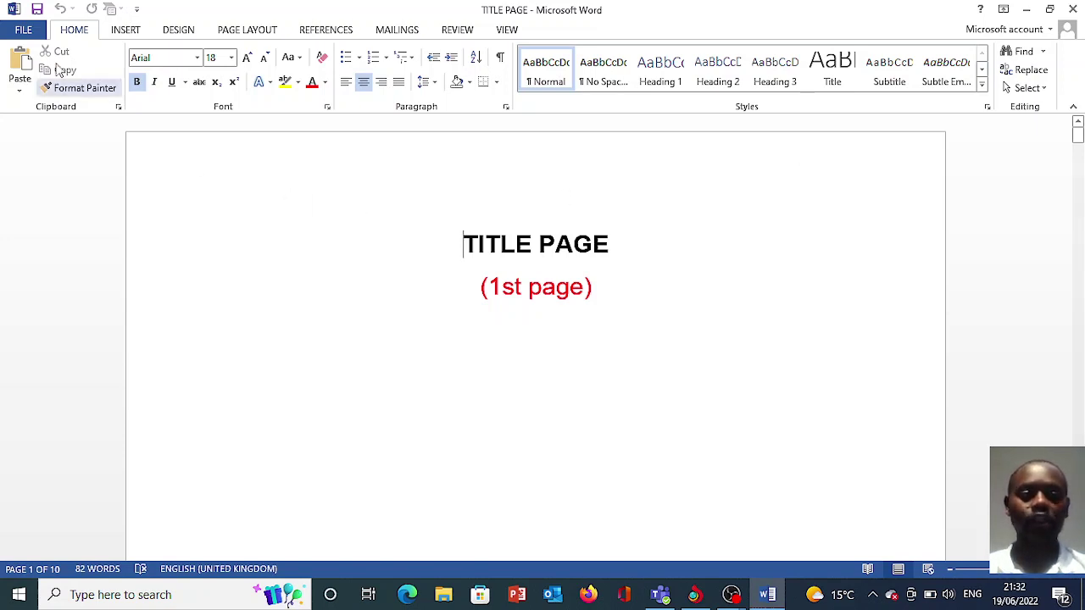
Insert the Plain Number 2 centred page number at the bottom of the pages and leave footer editing.
{"action": "left_click", "coordinate": [136, 34]}
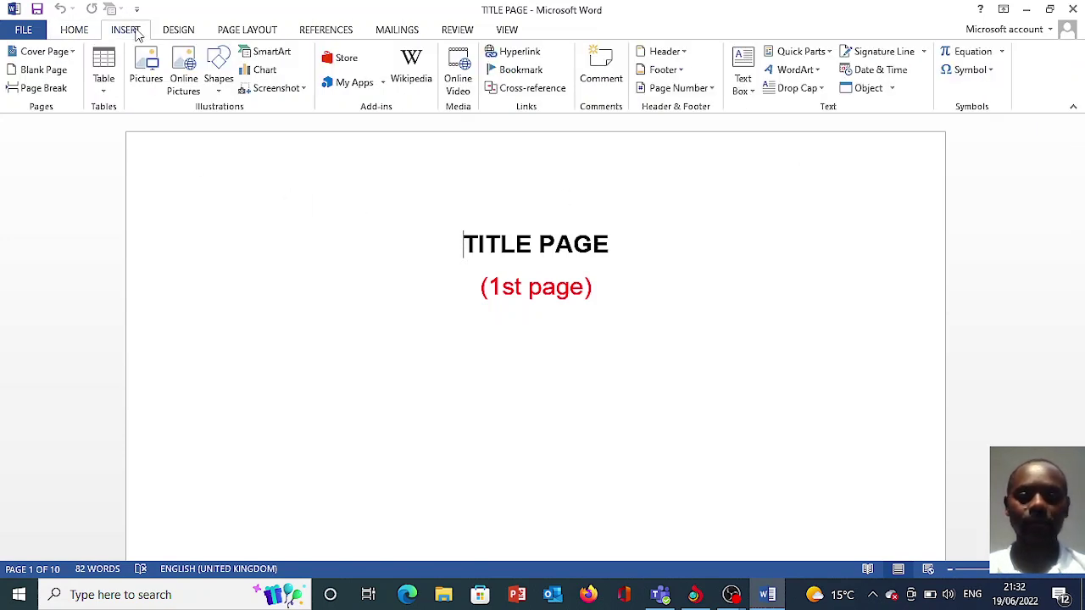
{"action": "left_click", "coordinate": [710, 89]}
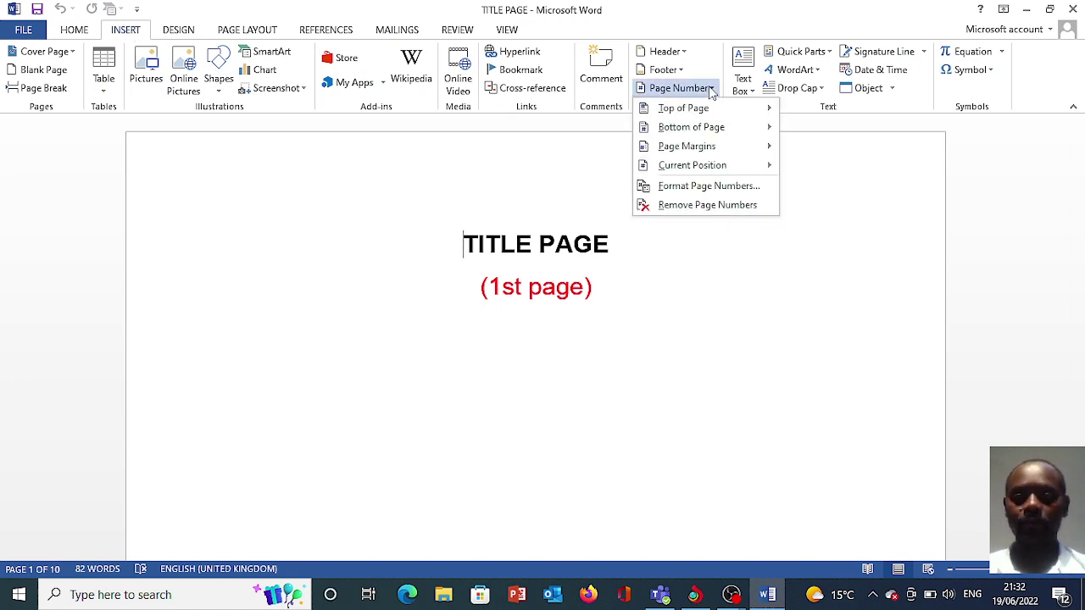
{"action": "left_click", "coordinate": [695, 105]}
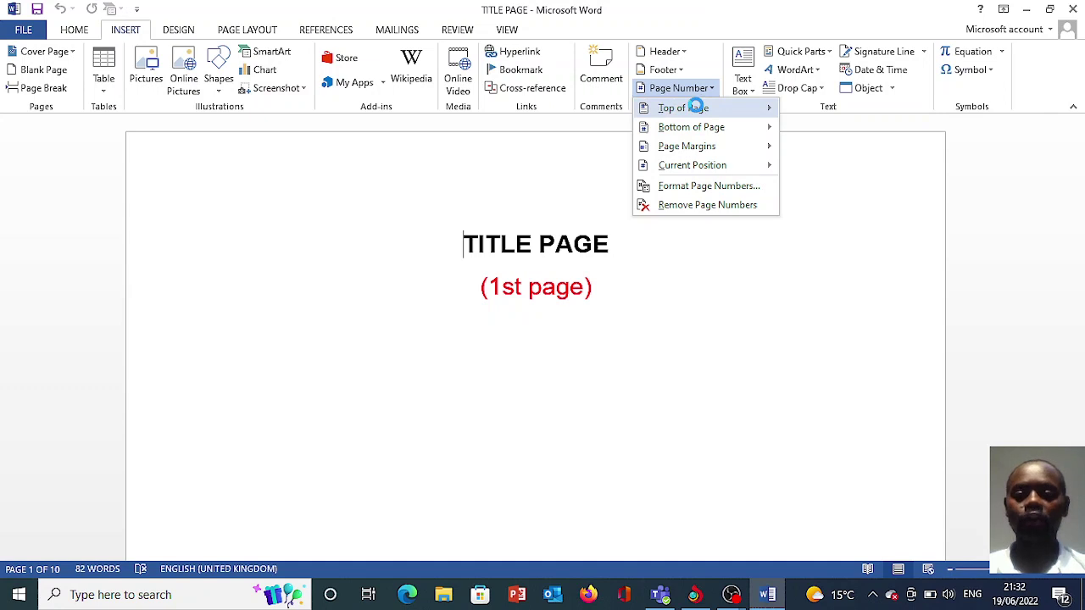
{"action": "mouse_move", "coordinate": [686, 131]}
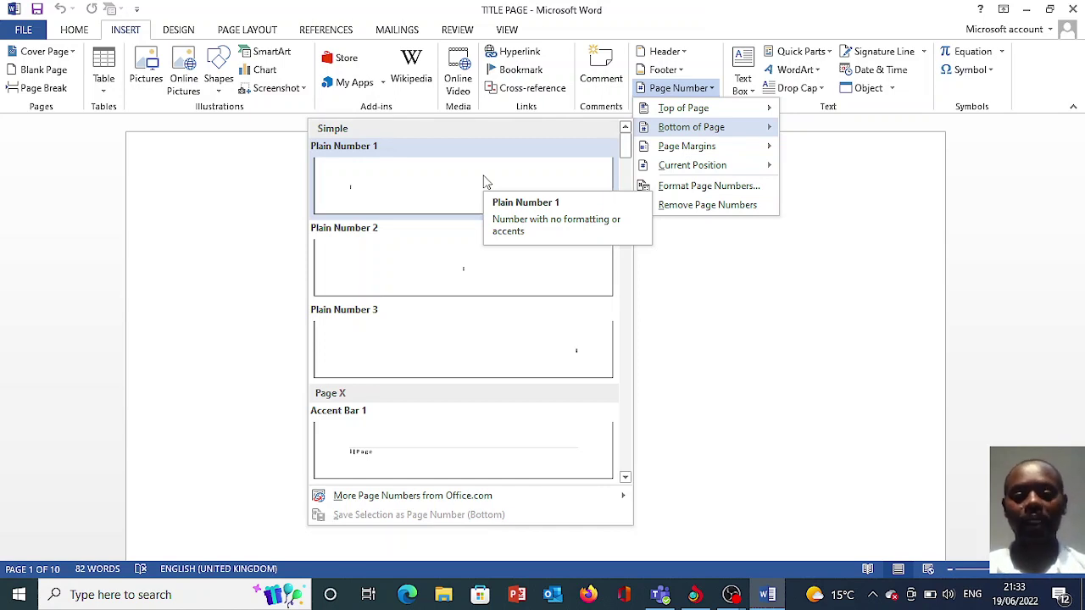
{"action": "left_click", "coordinate": [464, 284]}
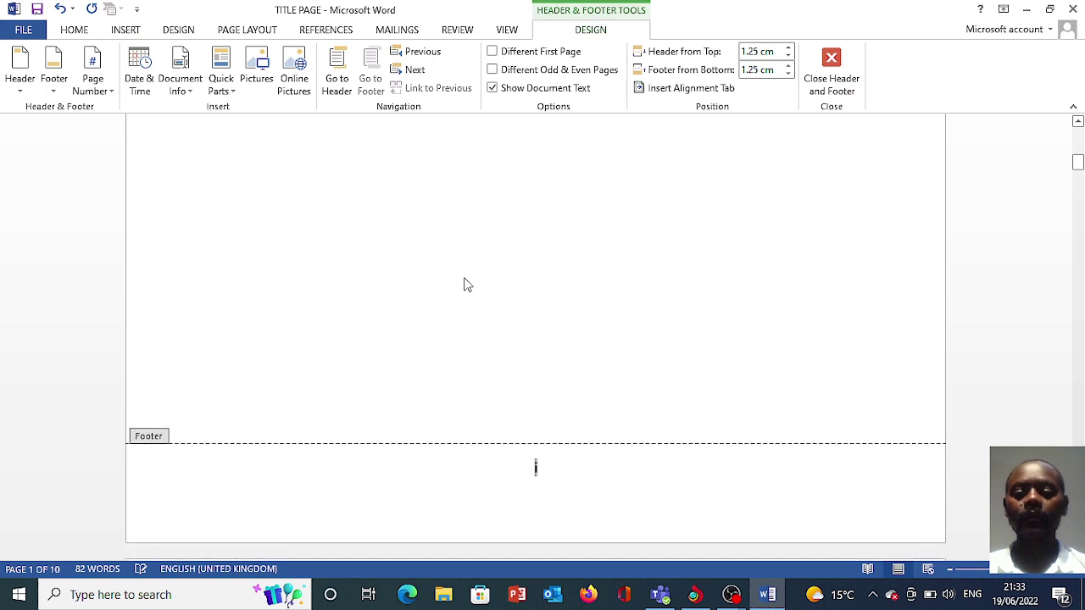
{"action": "double_click", "coordinate": [757, 237]}
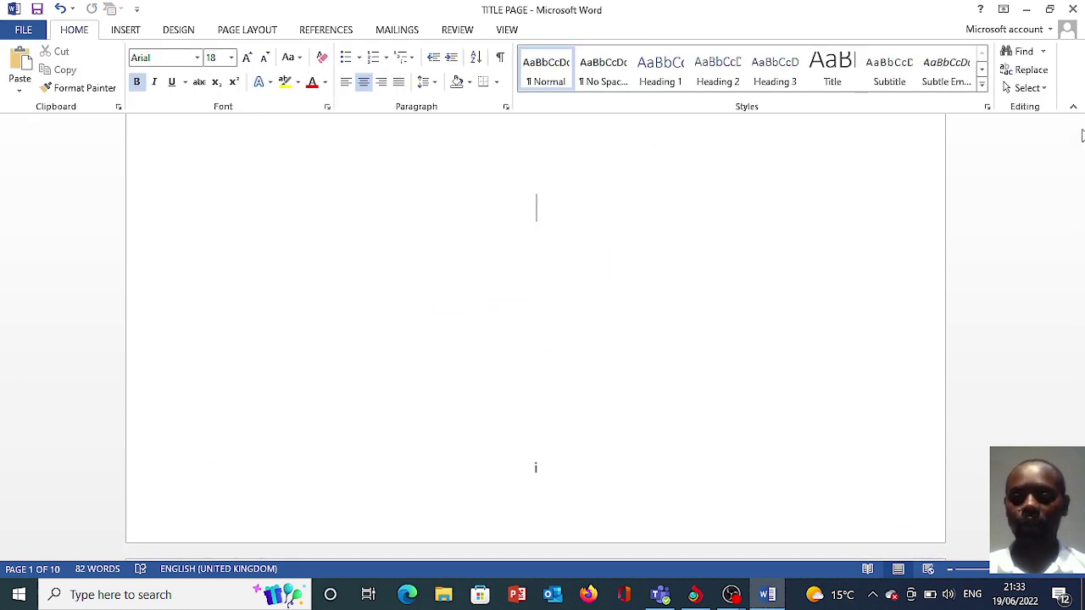
Give the title page a different first-page footer to hide its page number, and return to the document body.
{"action": "left_click_drag", "start_coordinate": [1079, 163], "coordinate": [1079, 134]}
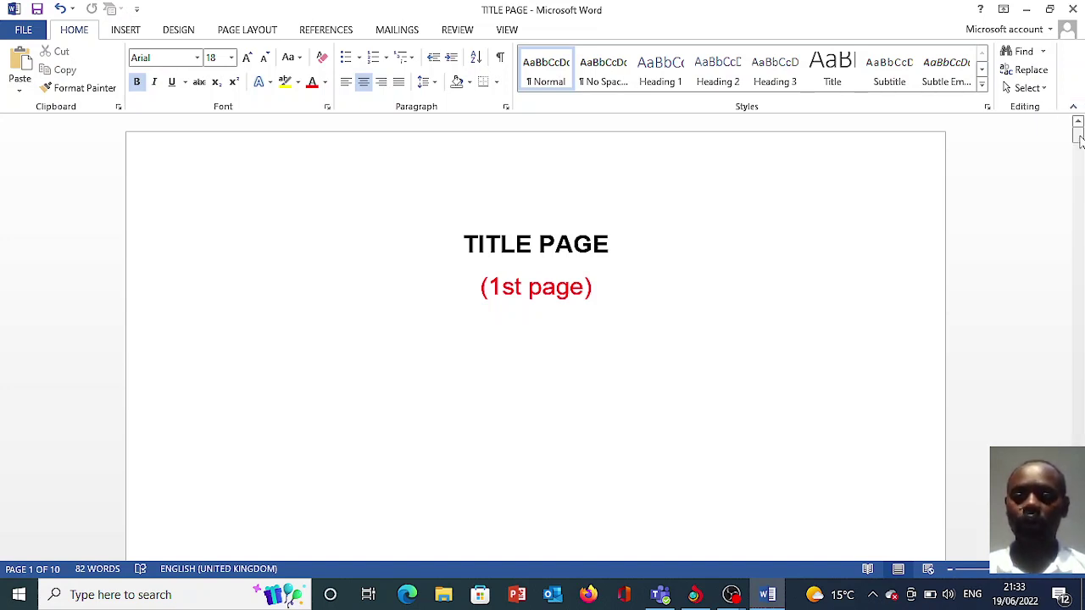
{"action": "left_click_drag", "start_coordinate": [1078, 138], "coordinate": [1078, 336]}
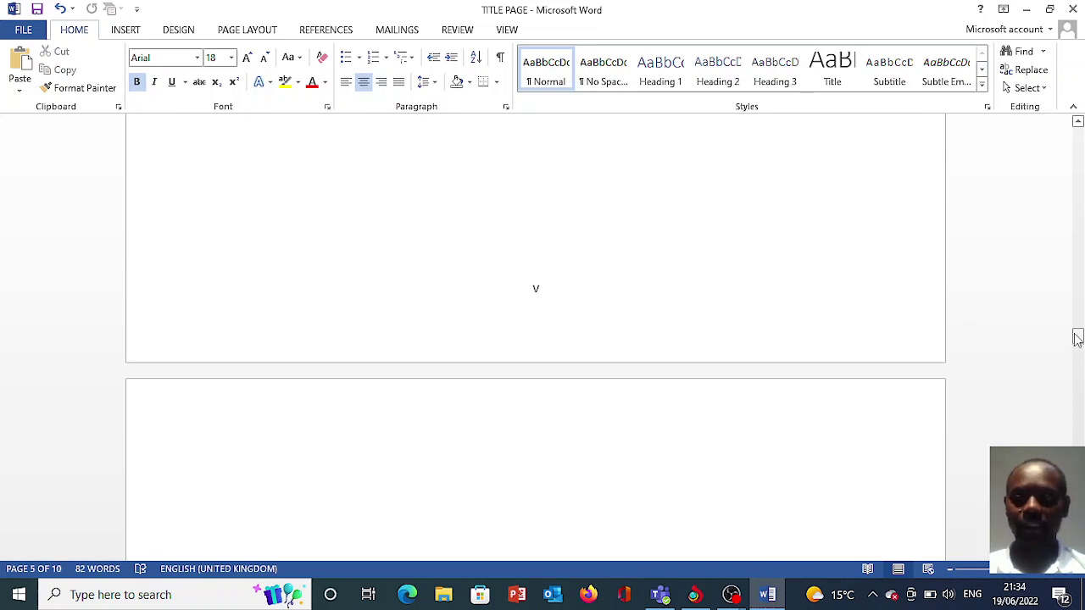
{"action": "left_click_drag", "start_coordinate": [1078, 336], "coordinate": [1078, 167]}
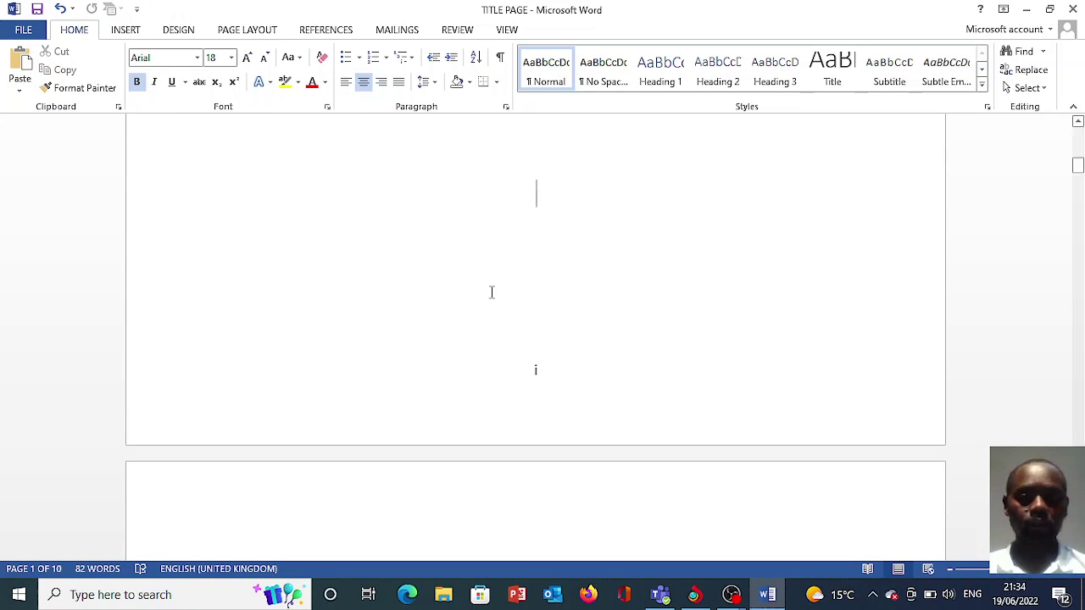
{"action": "double_click", "coordinate": [535, 369]}
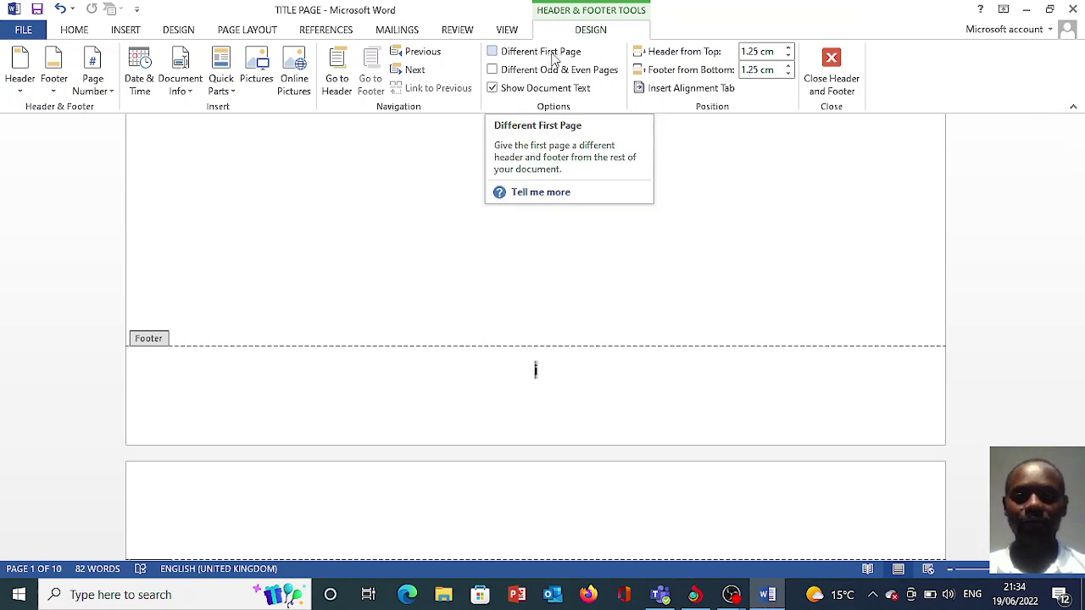
{"action": "left_click", "coordinate": [492, 53]}
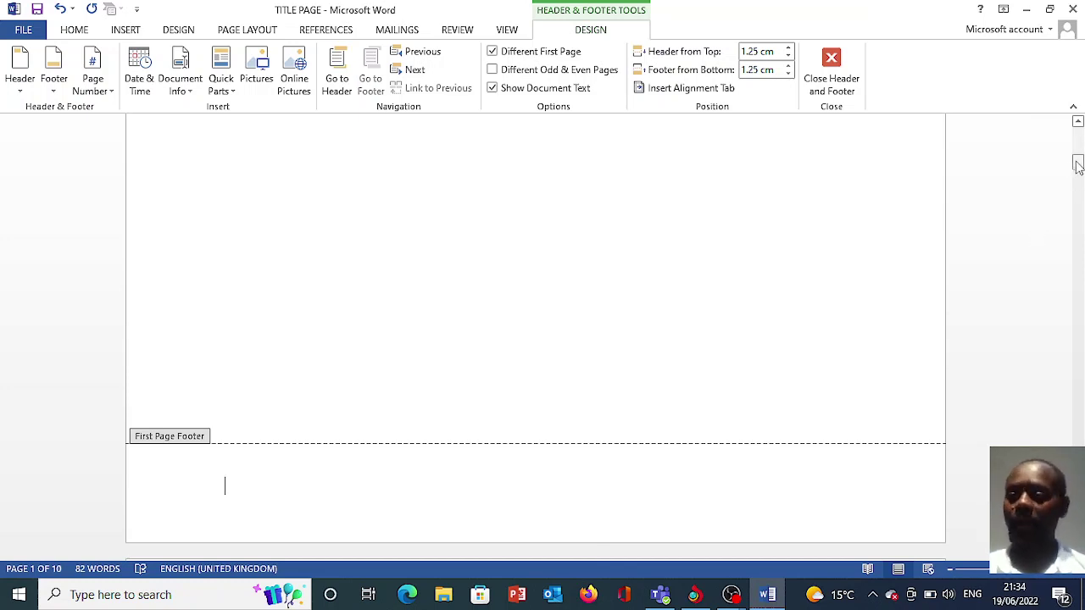
{"action": "left_click_drag", "start_coordinate": [1078, 165], "coordinate": [1079, 132]}
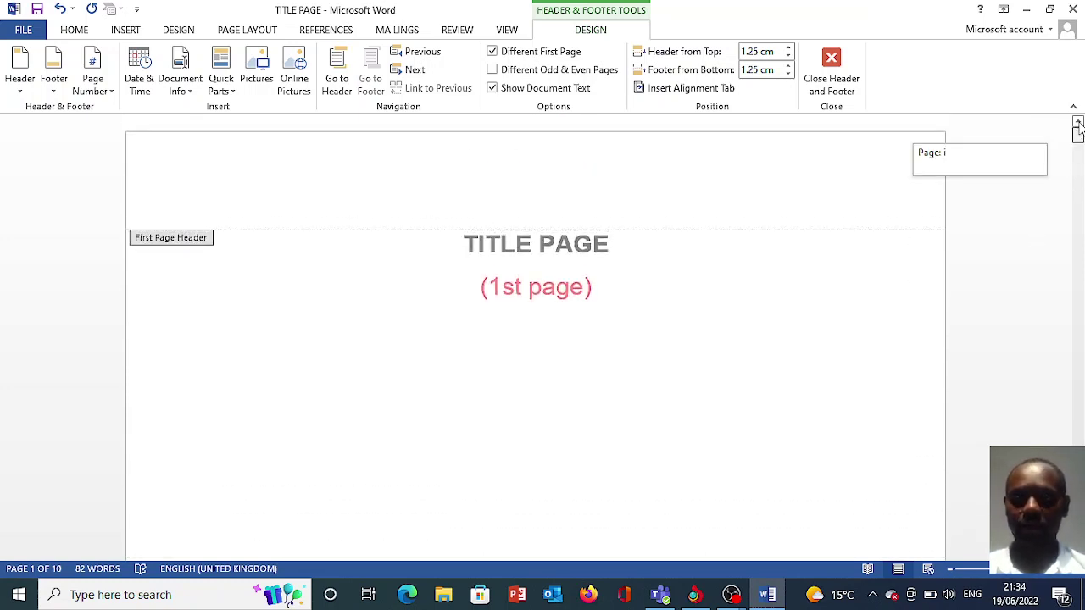
{"action": "double_click", "coordinate": [729, 365]}
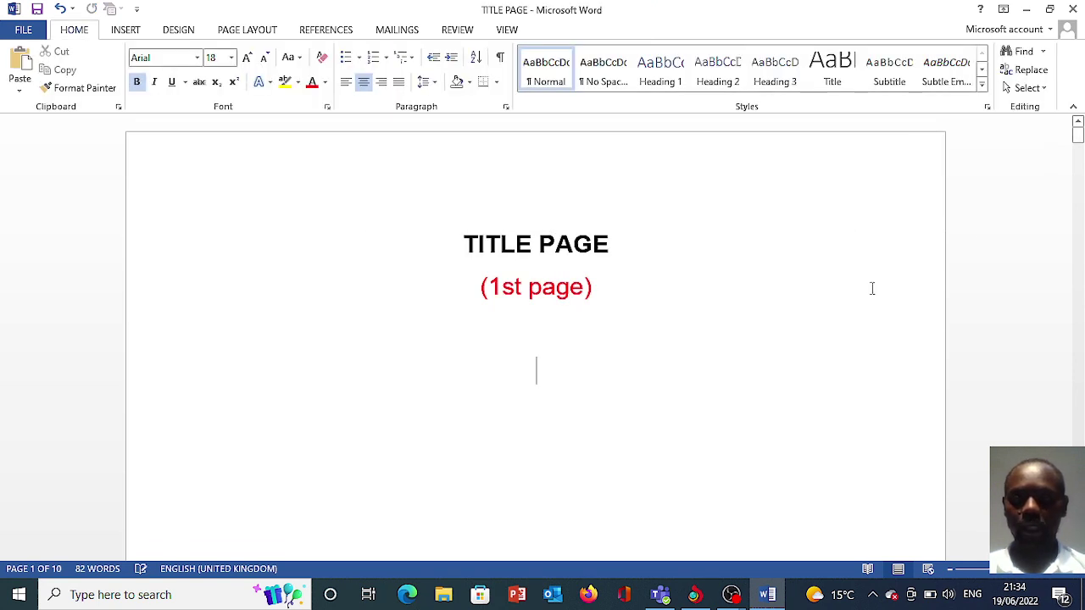
Insert a Next Page section break just before the "1. Introduction" heading.
{"action": "left_click_drag", "start_coordinate": [1078, 140], "coordinate": [1078, 345]}
{"action": "left_click", "coordinate": [394, 354]}
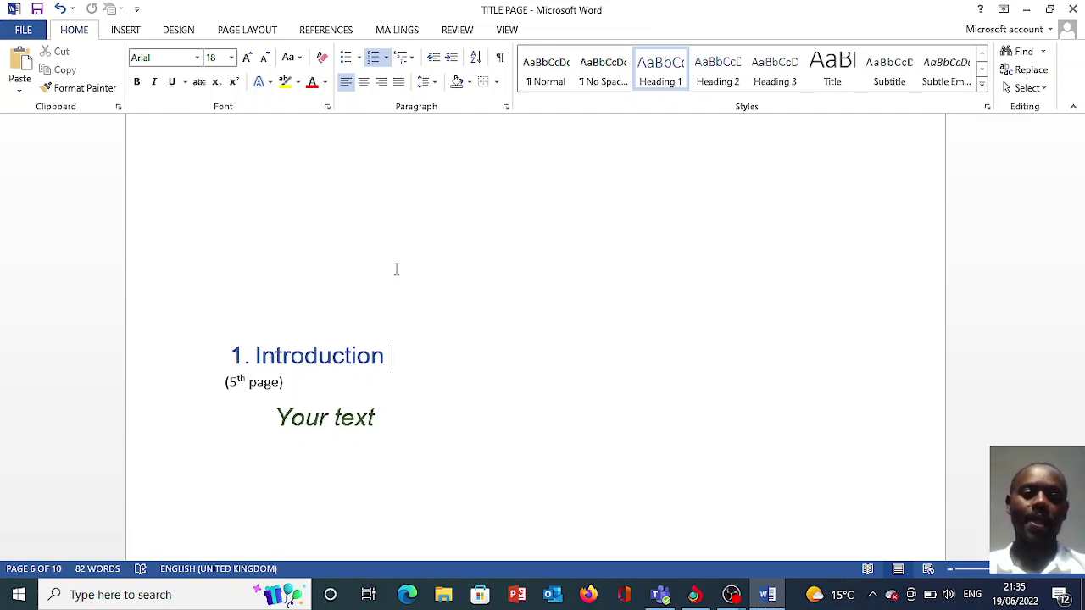
{"action": "left_click", "coordinate": [500, 297]}
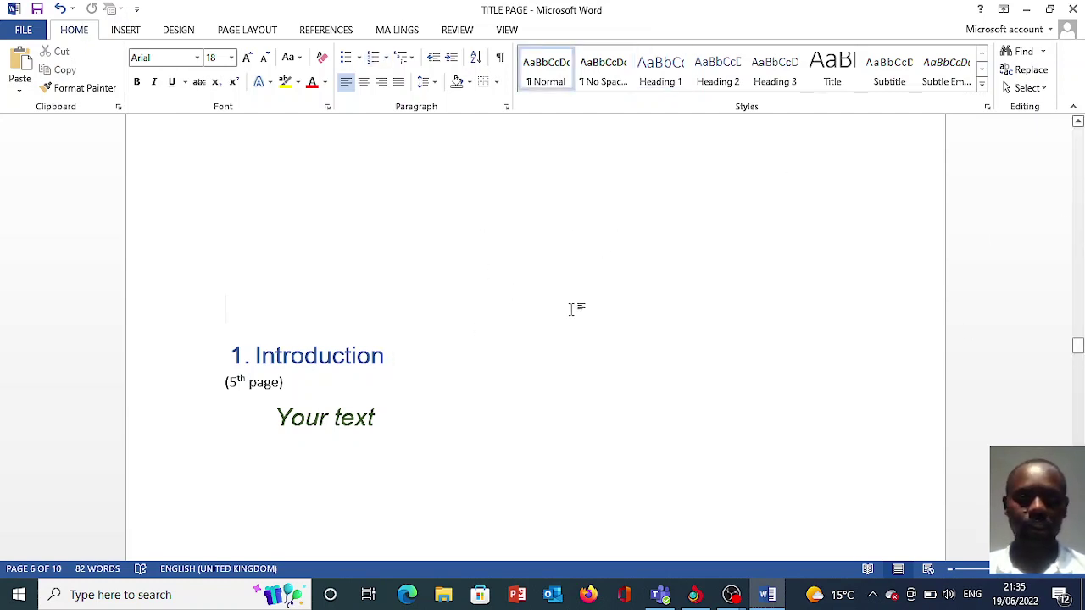
{"action": "left_click", "coordinate": [246, 30]}
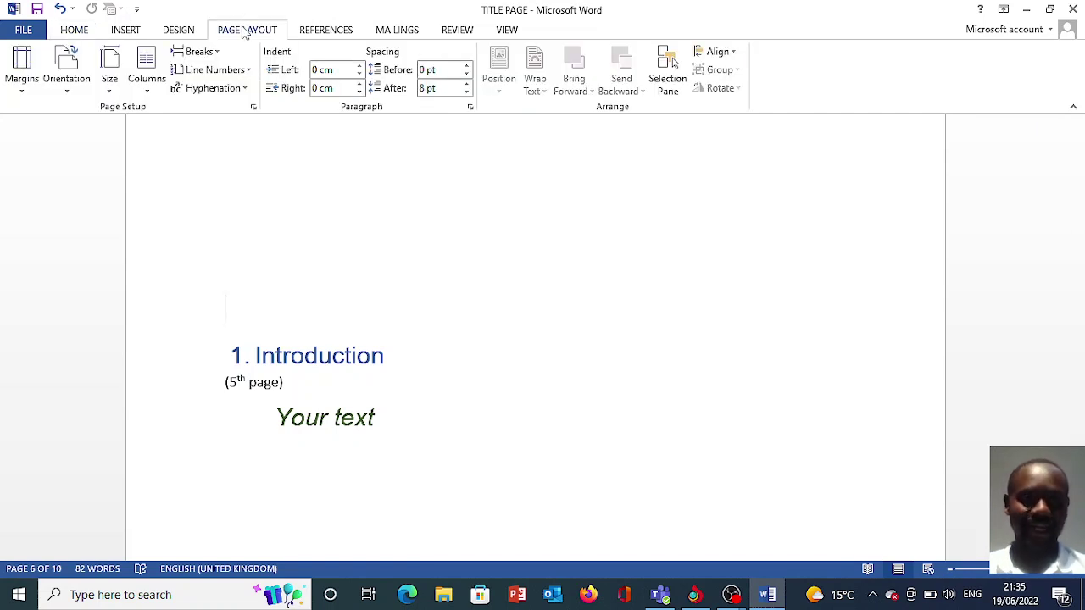
{"action": "left_click", "coordinate": [206, 52]}
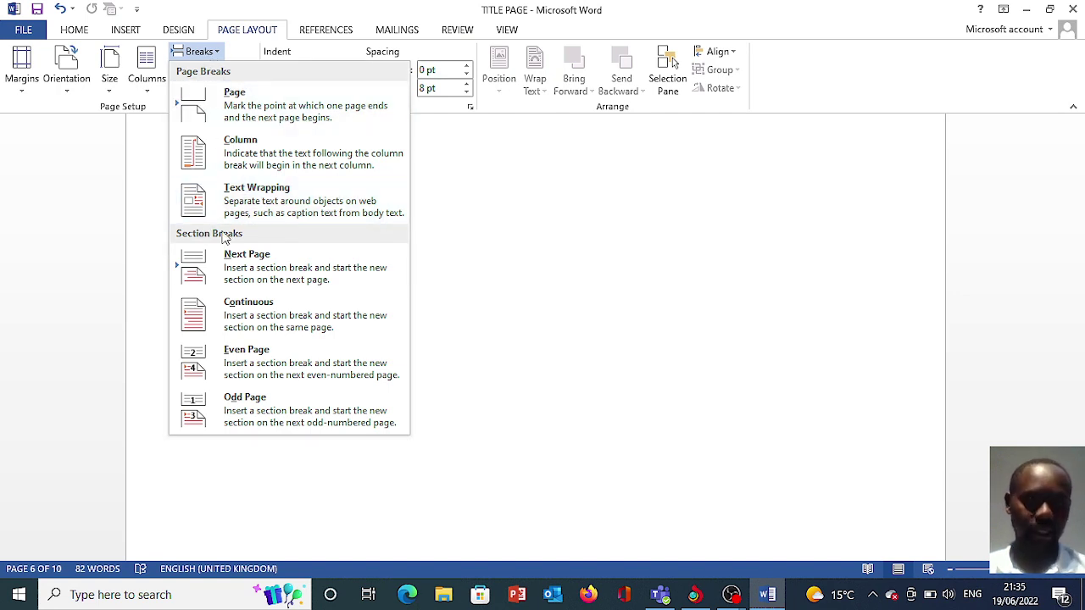
{"action": "left_click", "coordinate": [241, 280]}
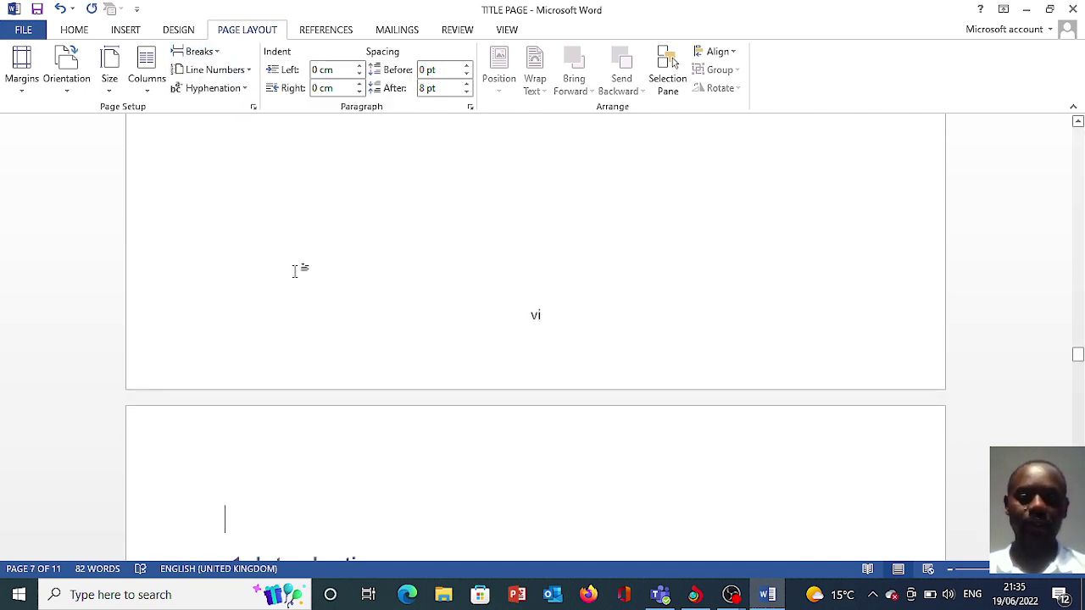
Insert the Plain Number 2 page number at the bottom of the Introduction page in the Section 2 first-page footer.
{"action": "scroll", "coordinate": [611, 232], "scroll_direction": "up", "scroll_amount": 5}
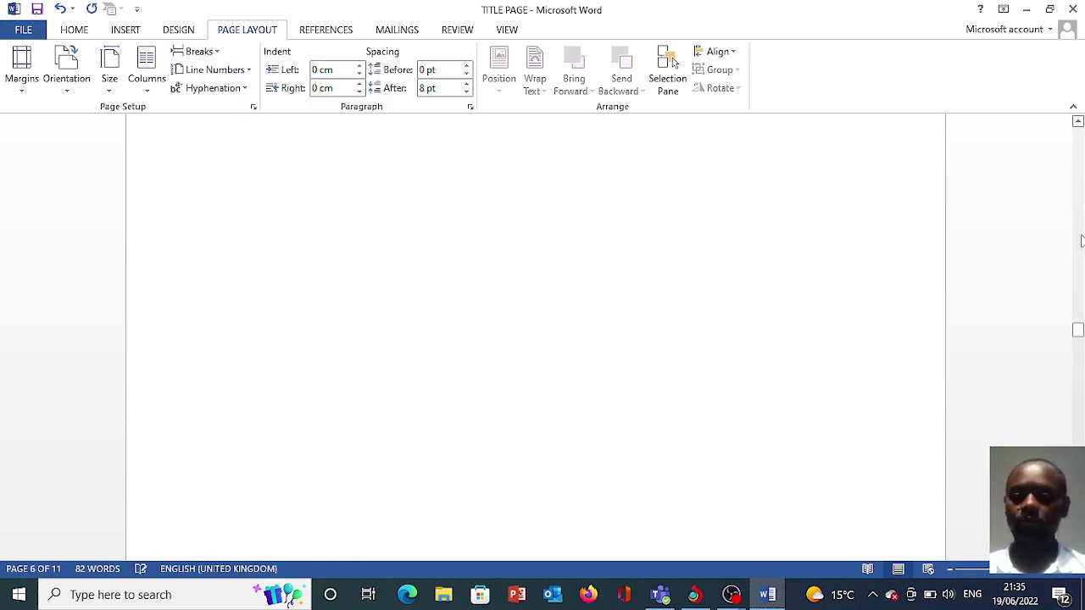
{"action": "left_click_drag", "start_coordinate": [1078, 330], "coordinate": [1079, 381]}
{"action": "left_click", "coordinate": [518, 220]}
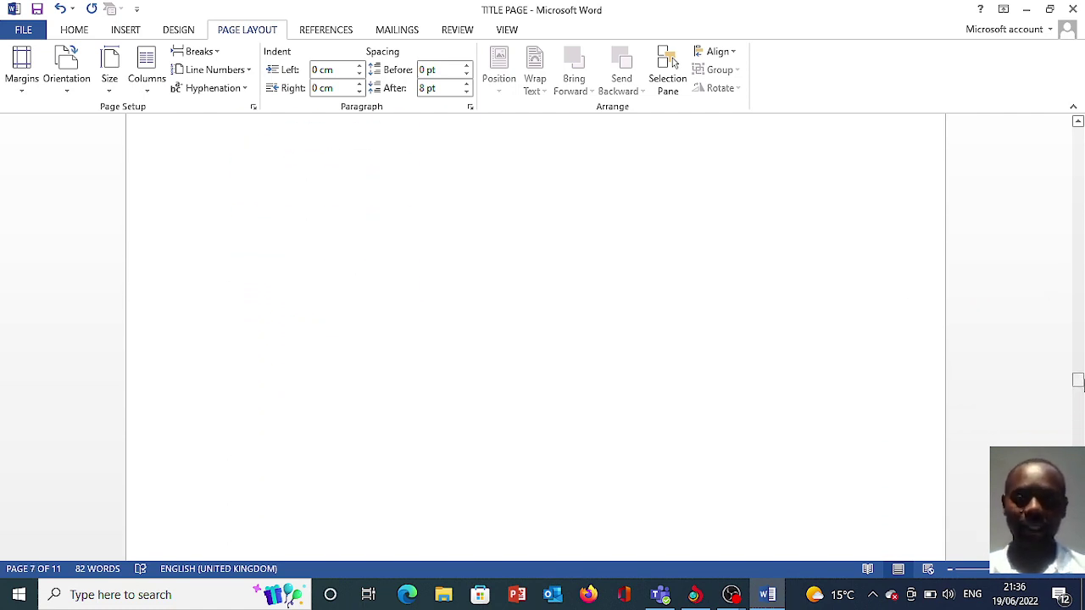
{"action": "mouse_move", "coordinate": [1078, 381]}
{"action": "left_mouse_down"}
{"action": "mouse_move", "coordinate": [1078, 362]}
{"action": "mouse_move", "coordinate": [1079, 399]}
{"action": "left_mouse_up"}
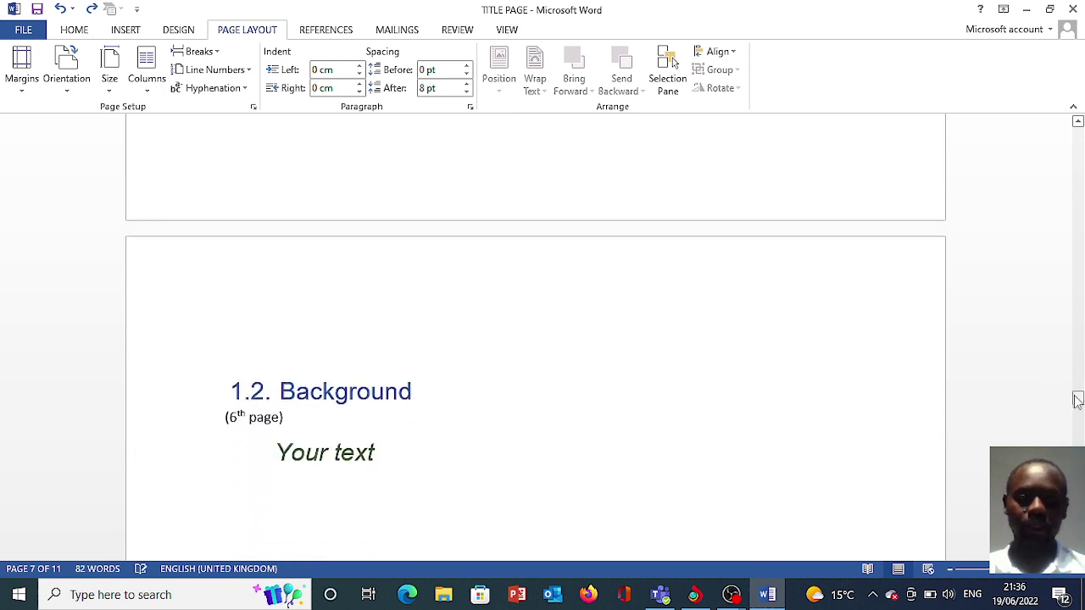
{"action": "double_click", "coordinate": [478, 193]}
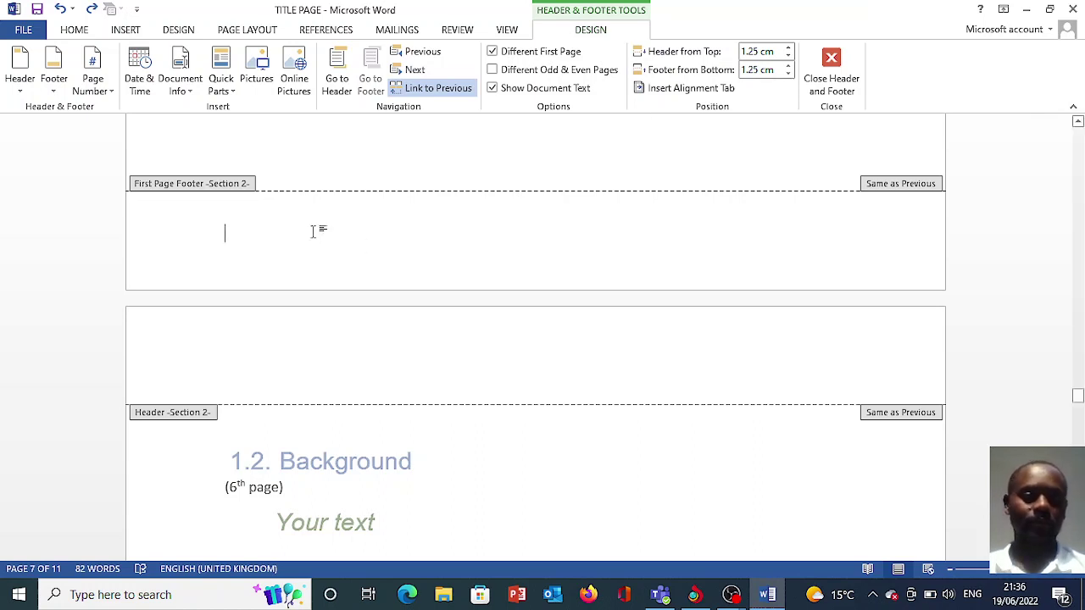
{"action": "left_click", "coordinate": [82, 32]}
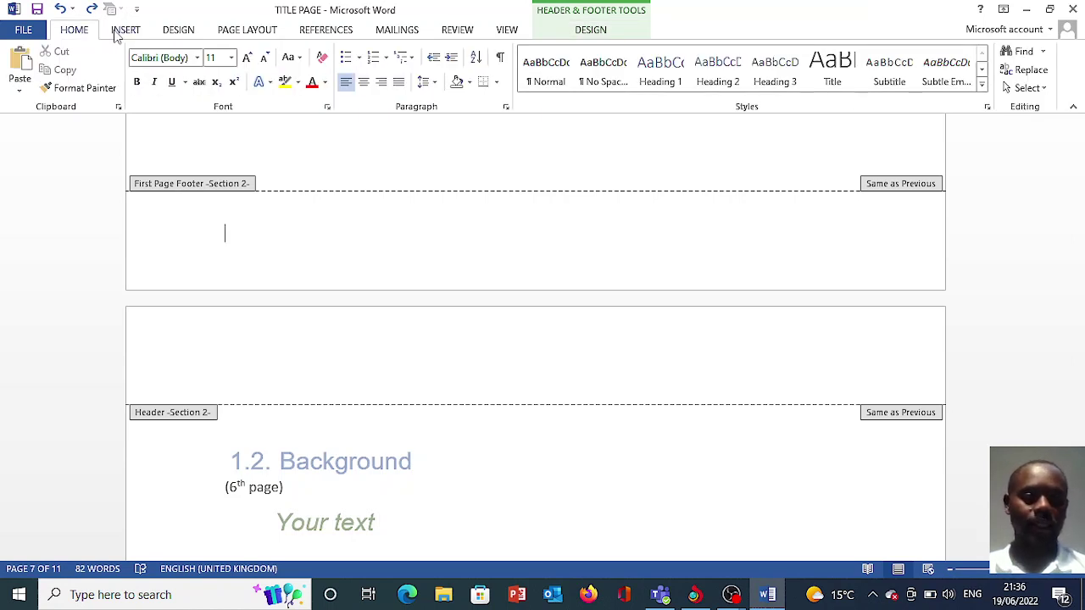
{"action": "left_click", "coordinate": [121, 34]}
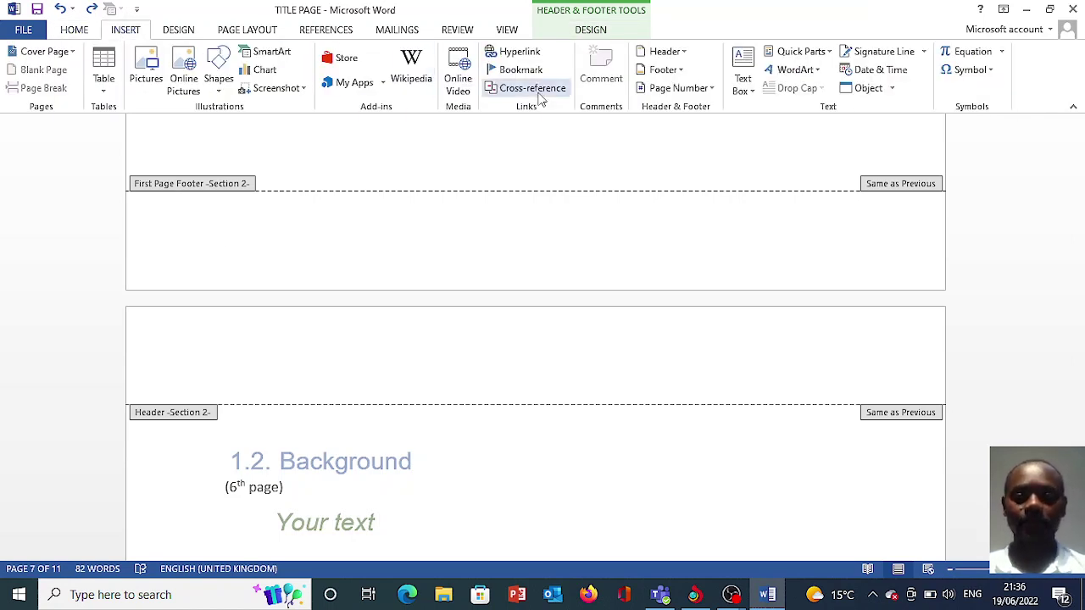
{"action": "left_click", "coordinate": [709, 90]}
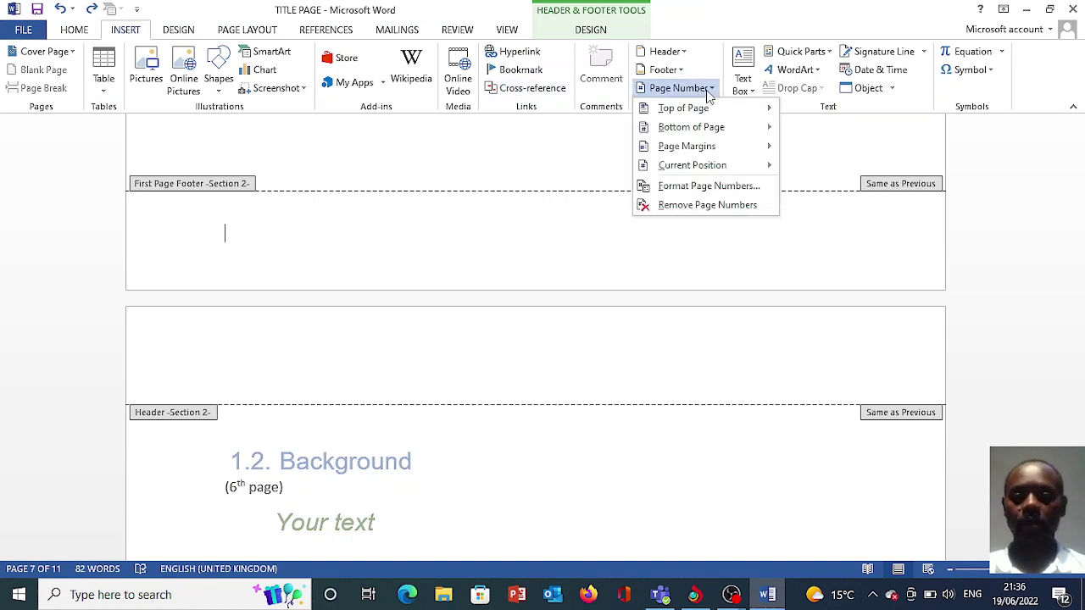
{"action": "mouse_move", "coordinate": [693, 132]}
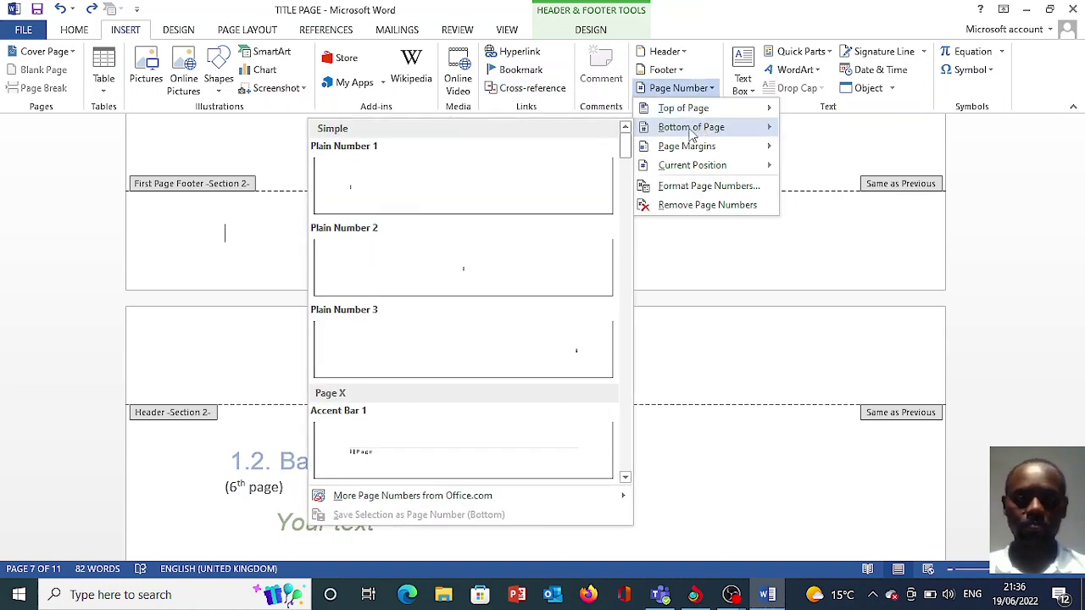
{"action": "left_click", "coordinate": [454, 266]}
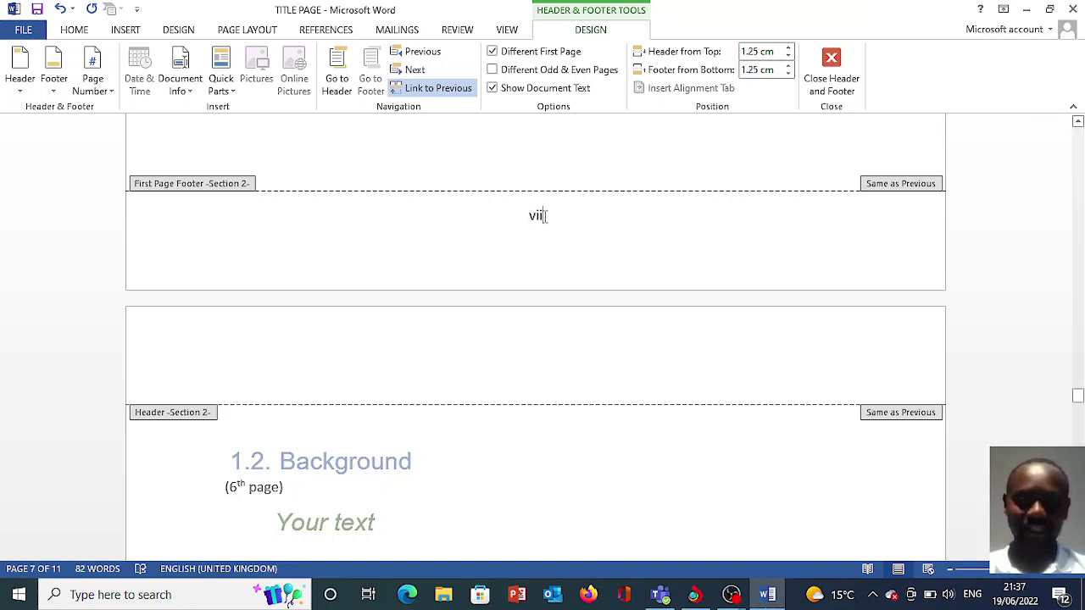
Format the Introduction page's number as 1, 2, 3, … starting at 1, and leave footer editing.
{"action": "double_click", "coordinate": [543, 216]}
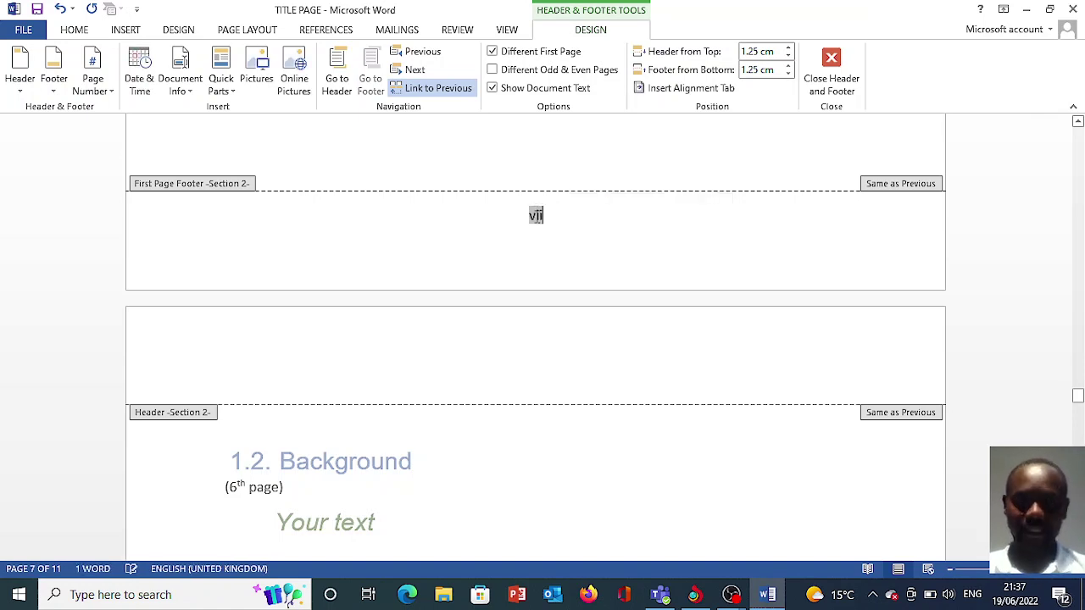
{"action": "right_click", "coordinate": [537, 217]}
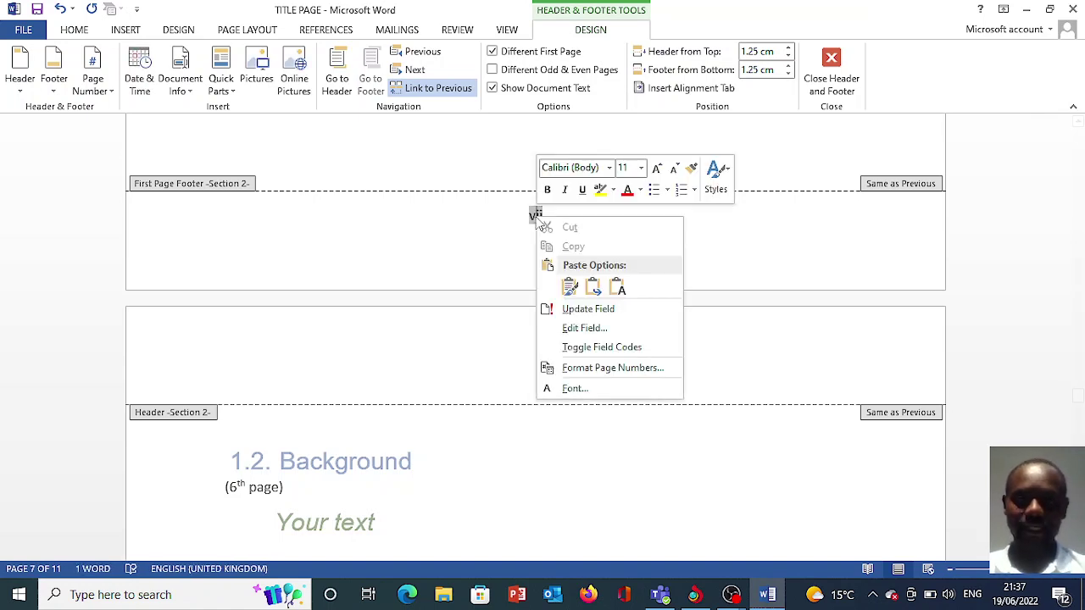
{"action": "left_click", "coordinate": [590, 370]}
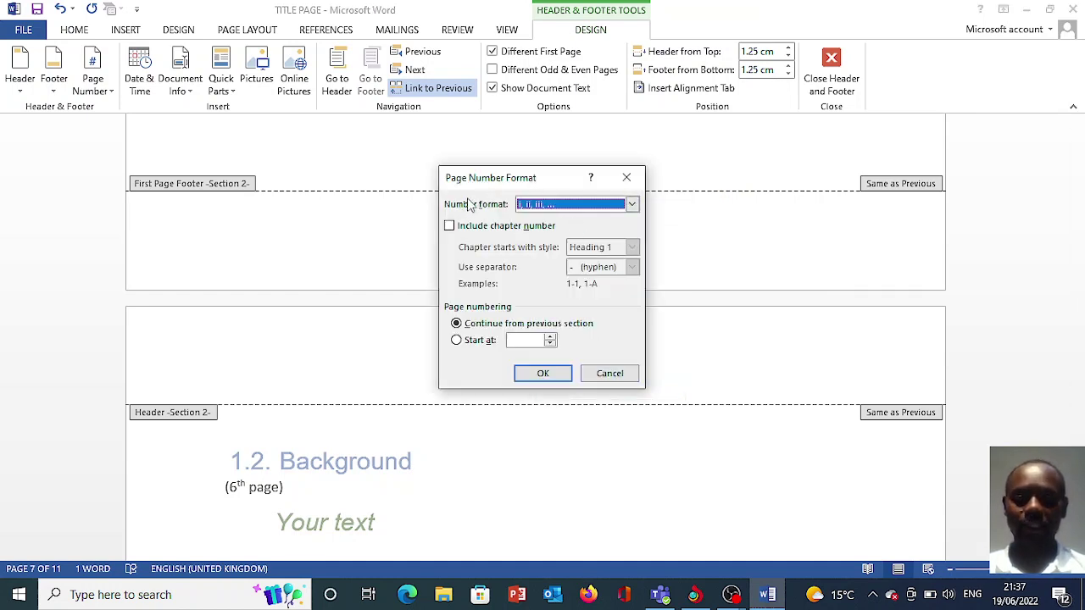
{"action": "left_click", "coordinate": [632, 204]}
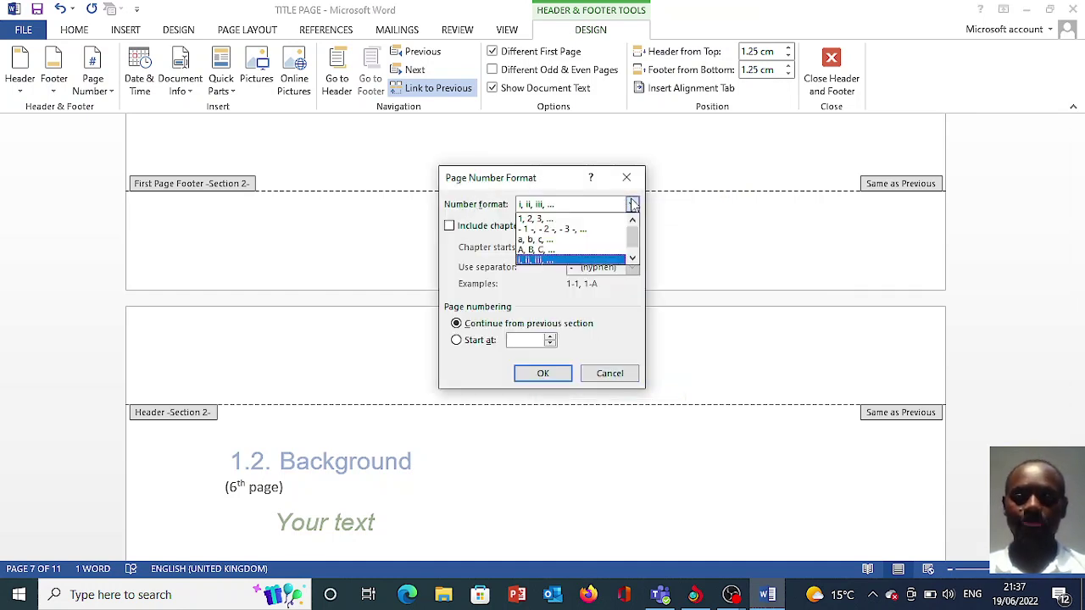
{"action": "left_click", "coordinate": [577, 219]}
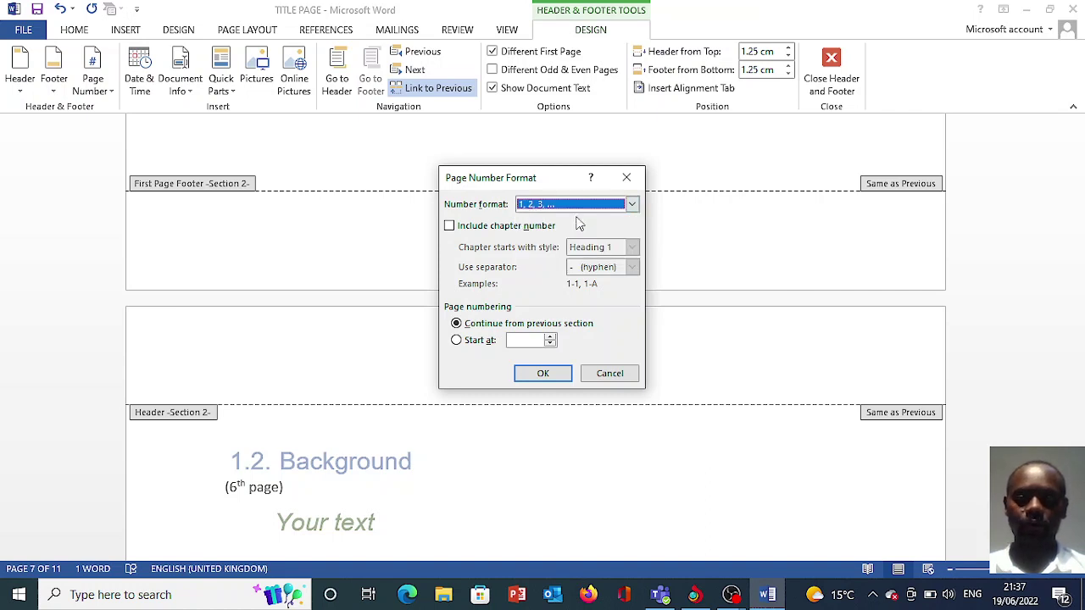
{"action": "left_click", "coordinate": [551, 344]}
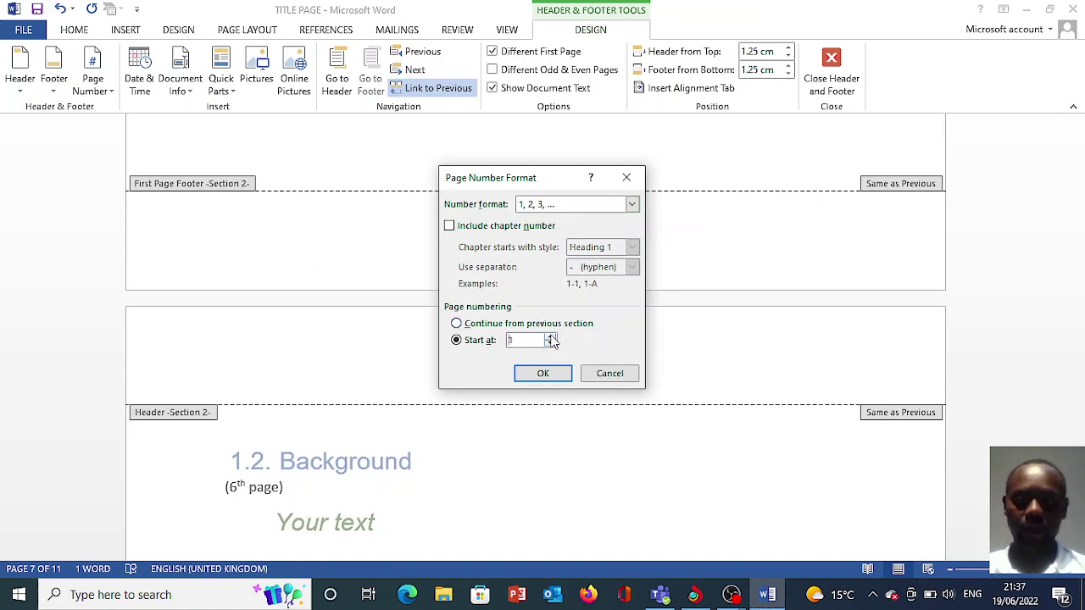
{"action": "left_click", "coordinate": [551, 373]}
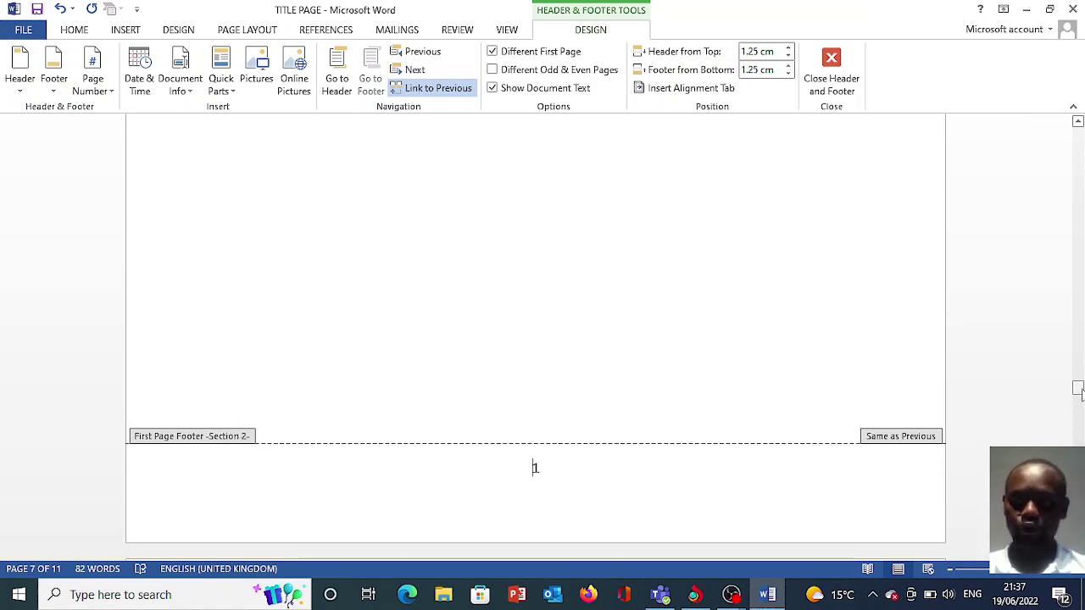
{"action": "left_click_drag", "start_coordinate": [1077, 388], "coordinate": [1078, 358]}
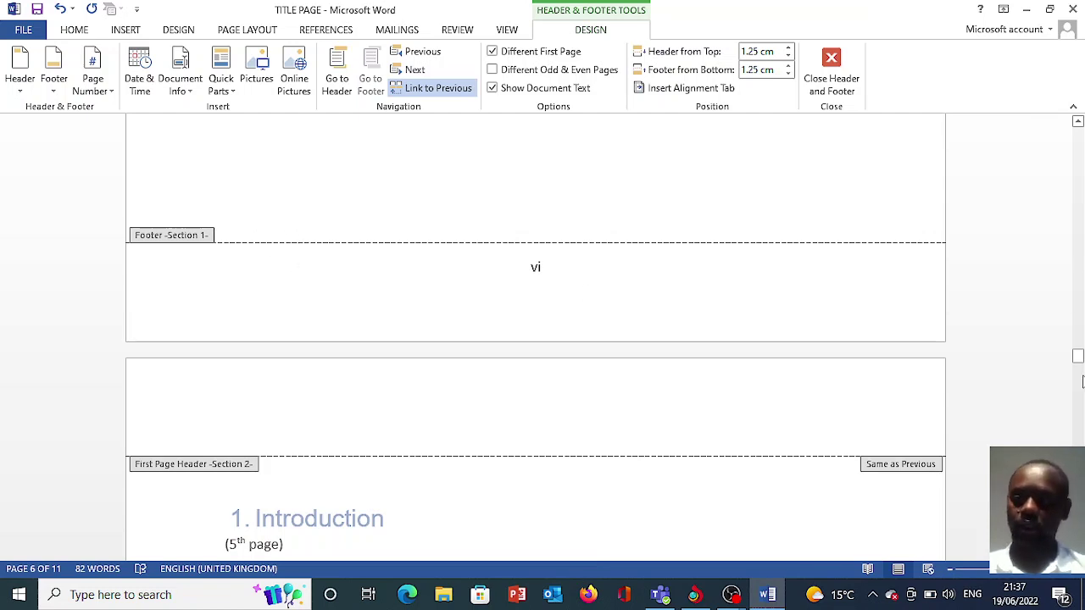
{"action": "mouse_move", "coordinate": [1080, 348]}
{"action": "left_mouse_down"}
{"action": "mouse_move", "coordinate": [1077, 377]}
{"action": "mouse_move", "coordinate": [1078, 339]}
{"action": "left_mouse_up"}
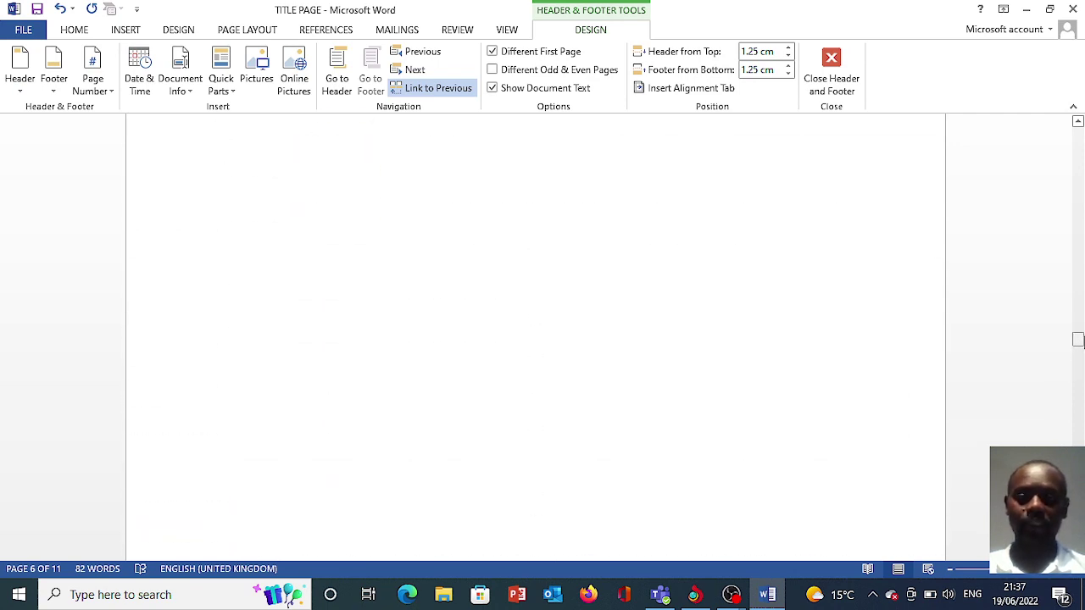
{"action": "double_click", "coordinate": [441, 291]}
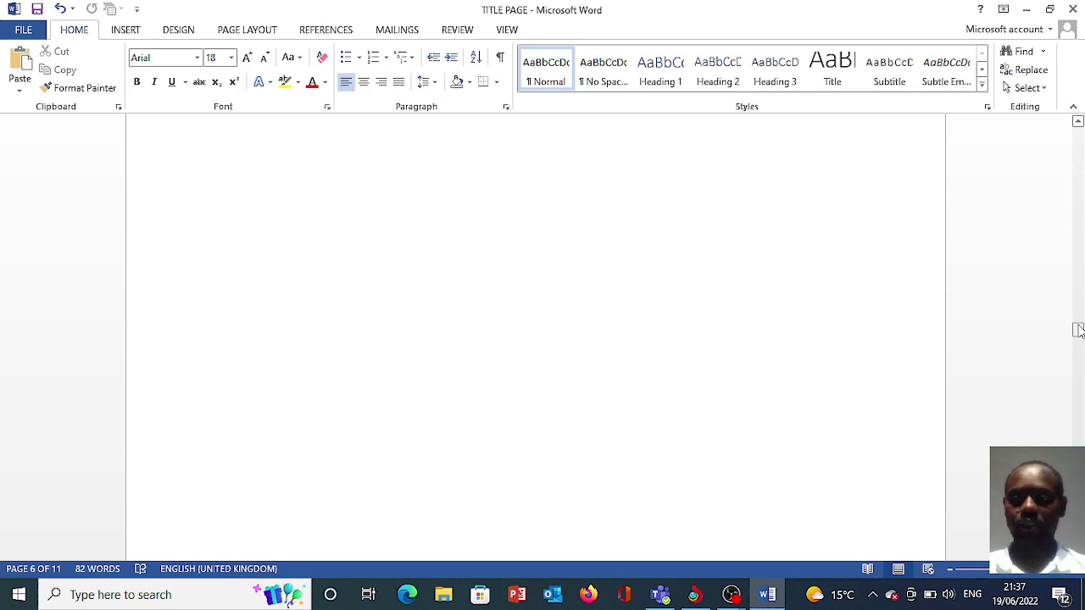
Check the page numbering from the title page through to the page after the Introduction.
{"action": "left_click_drag", "start_coordinate": [1080, 332], "coordinate": [1078, 129]}
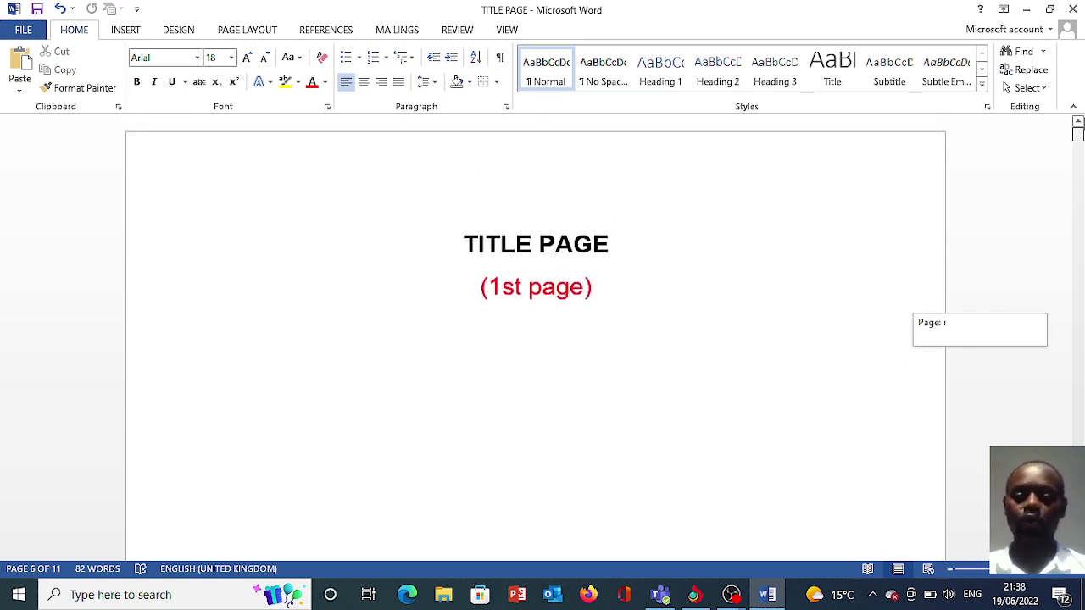
{"action": "left_click_drag", "start_coordinate": [1079, 129], "coordinate": [1078, 431]}
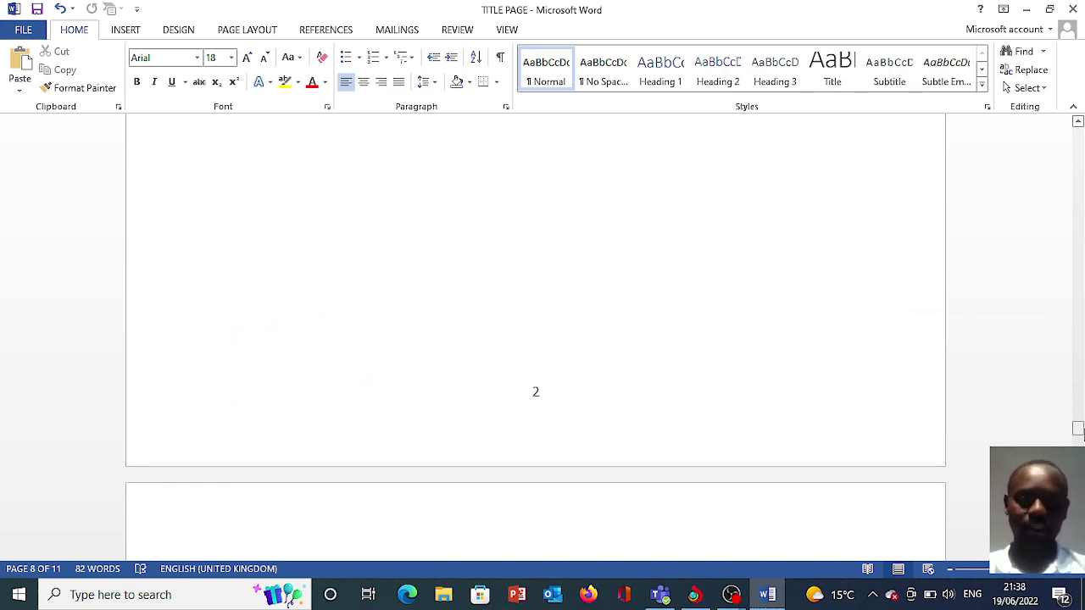
{"action": "left_click", "coordinate": [631, 276]}
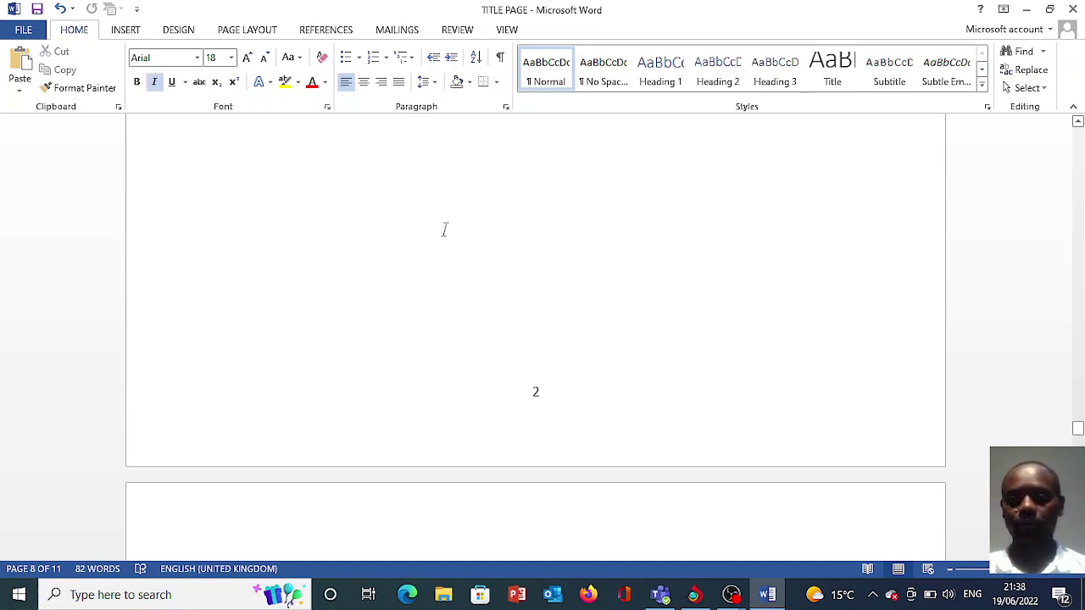